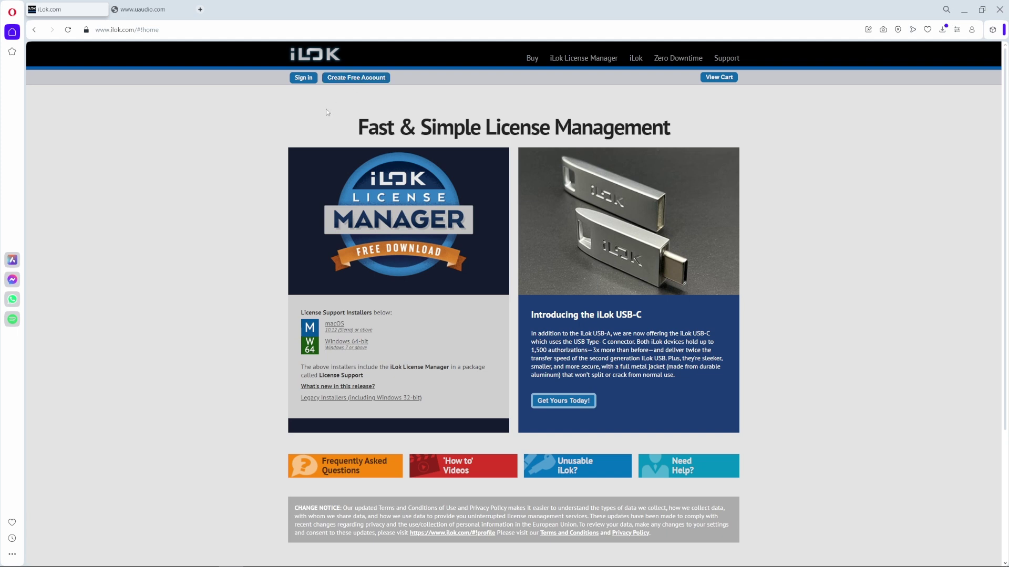
Step: Start creating a free iLok account from the iLok.com home page
left_click(351, 78)
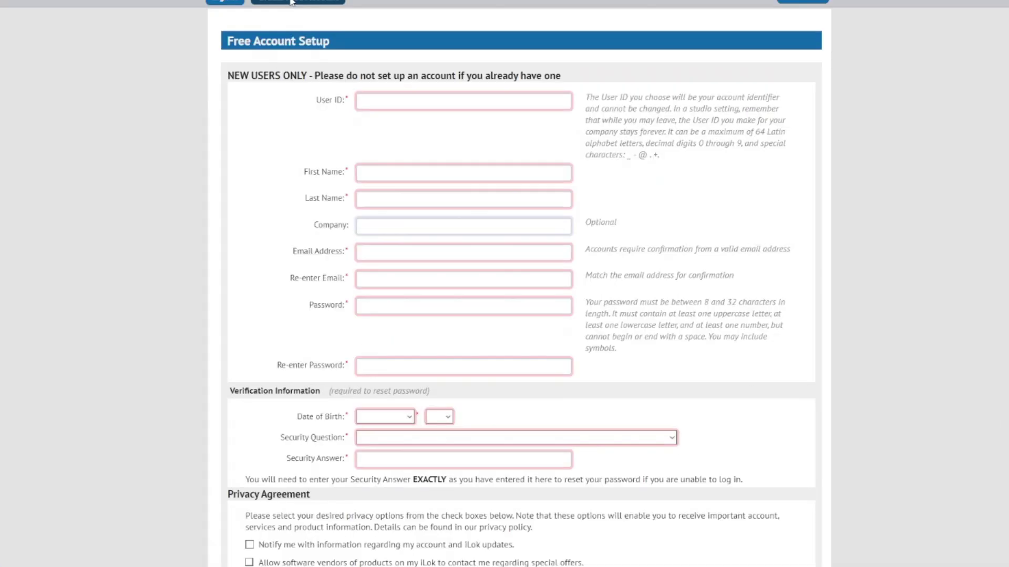
Step: Fill the user ID from the saved e-mail suggestion, then enter the first and last name
left_click(416, 152)
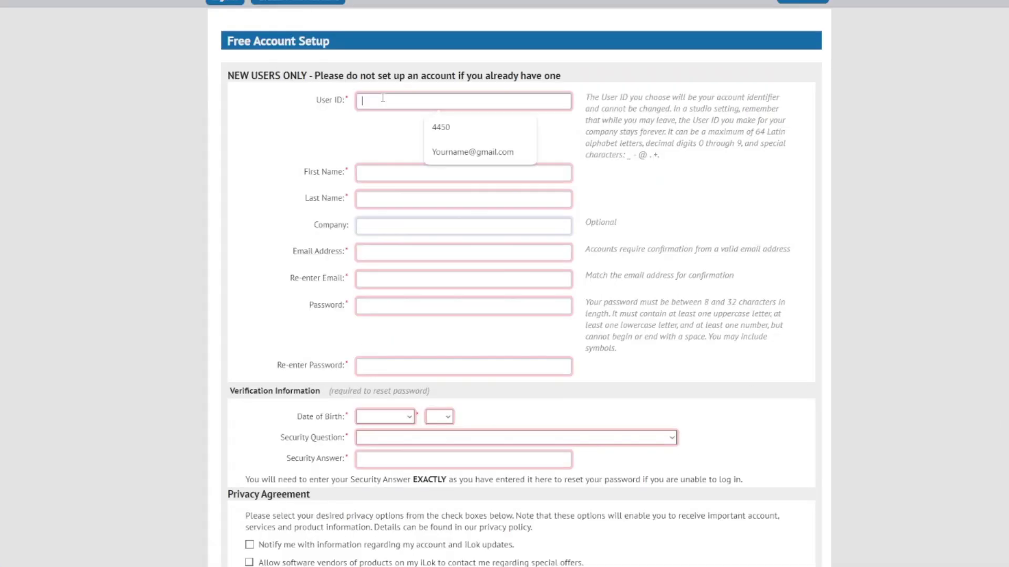
left_click(423, 152)
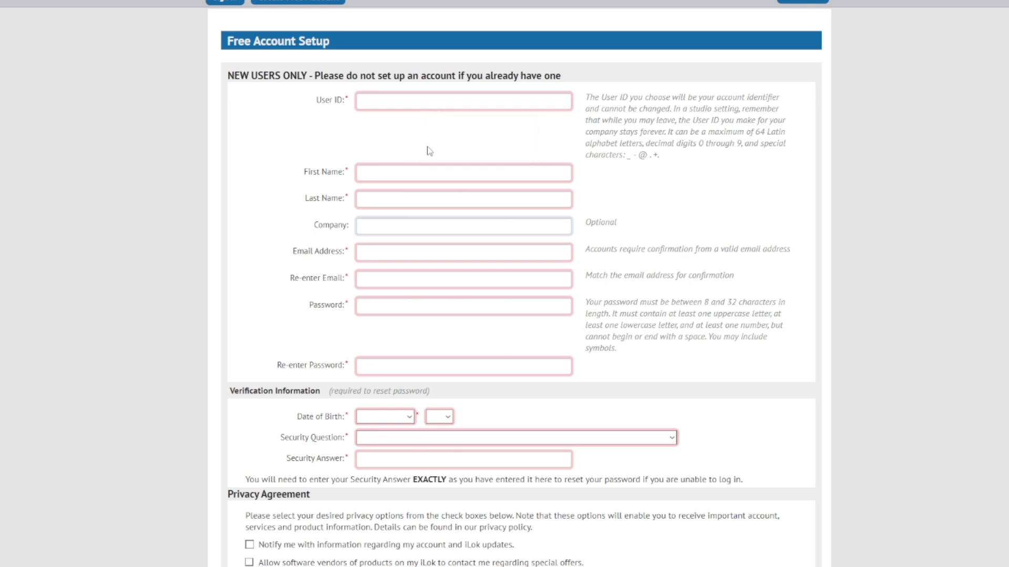
left_click(419, 99)
left_click(441, 151)
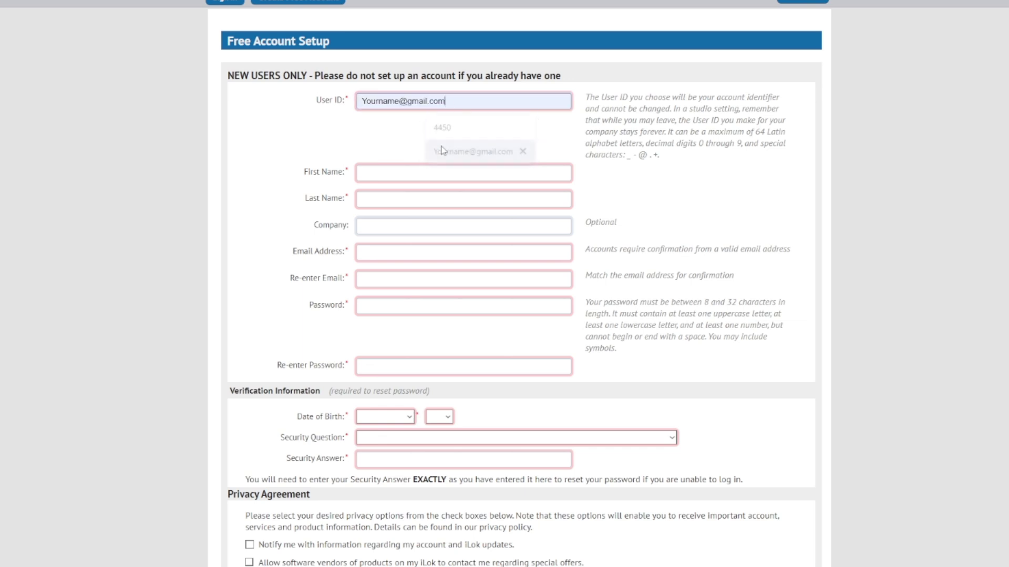
left_click(400, 170)
type("Yanda")
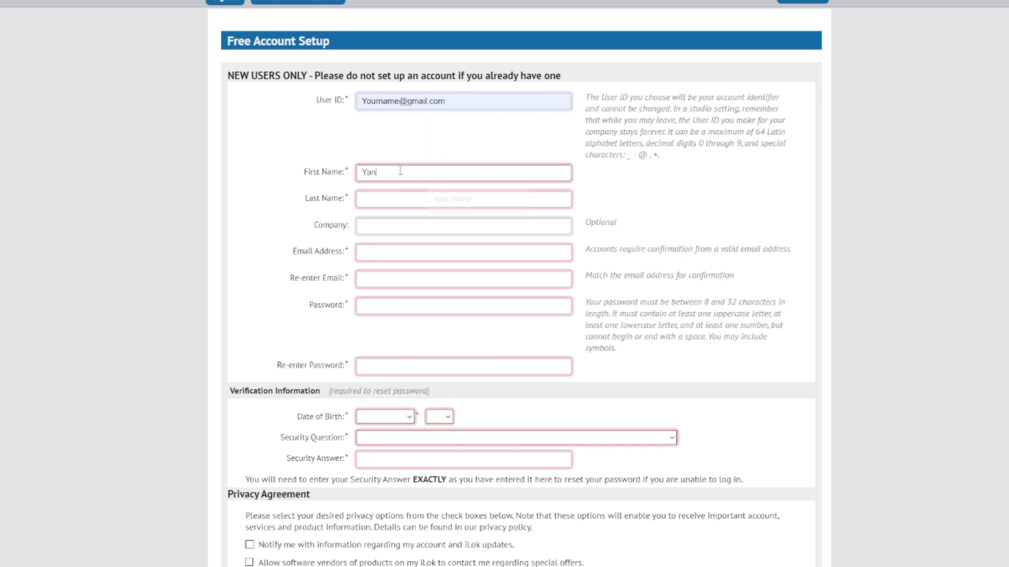
left_click(374, 200)
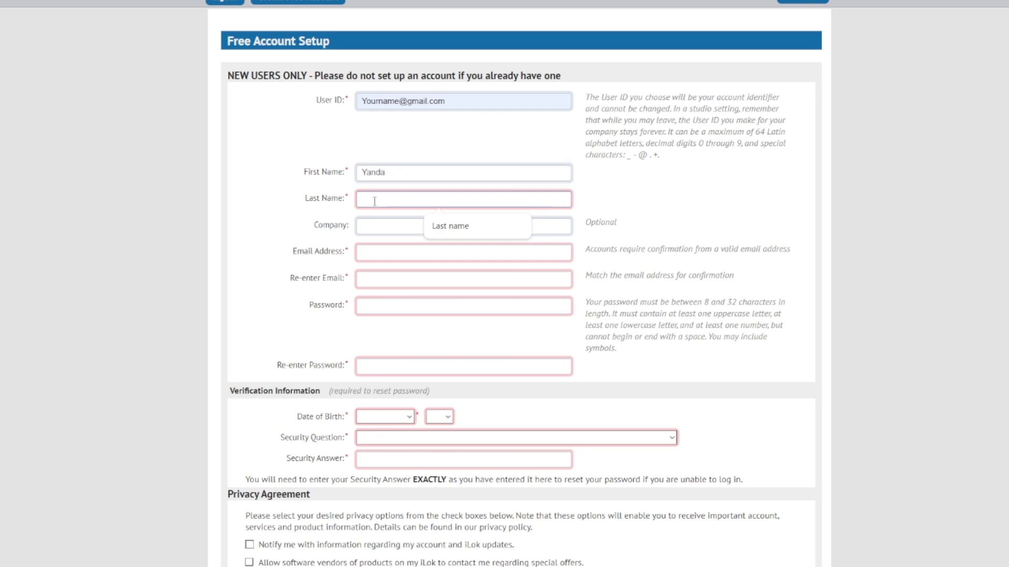
type("Beatz")
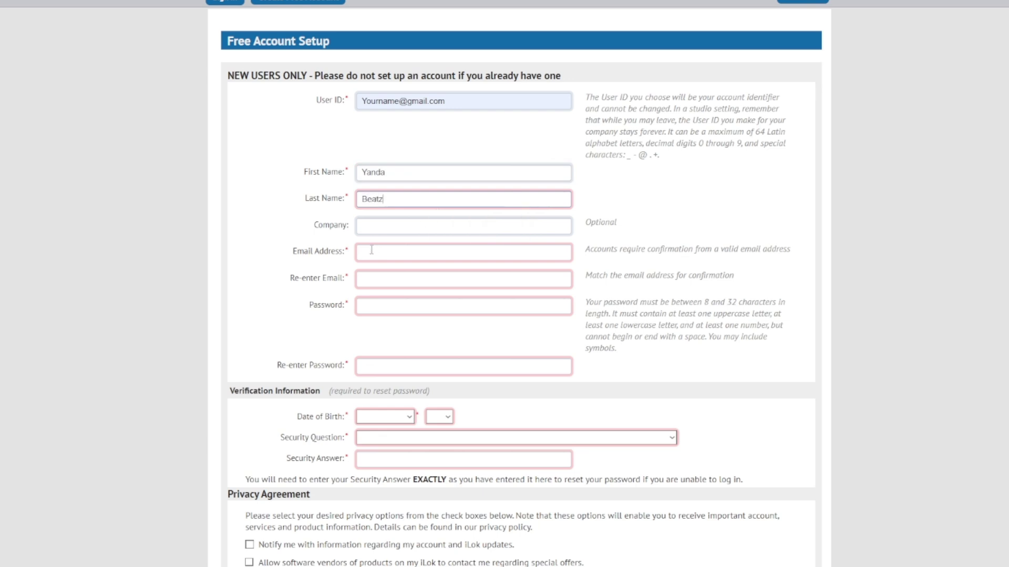
Step: Autofill the e-mail and its confirmation, then enter and confirm the account password
left_click(375, 251)
left_click(440, 280)
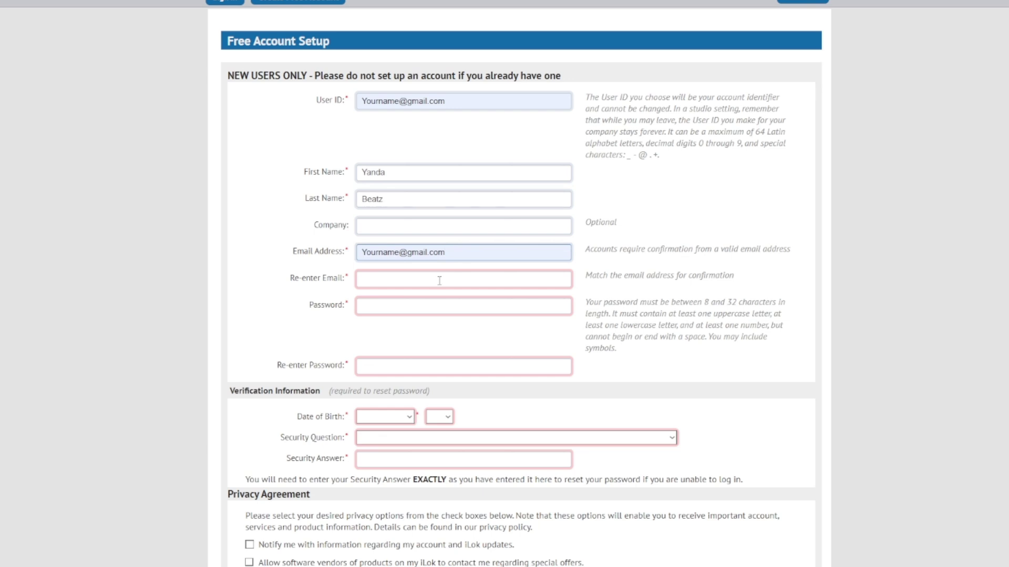
left_click(439, 279)
left_click(448, 304)
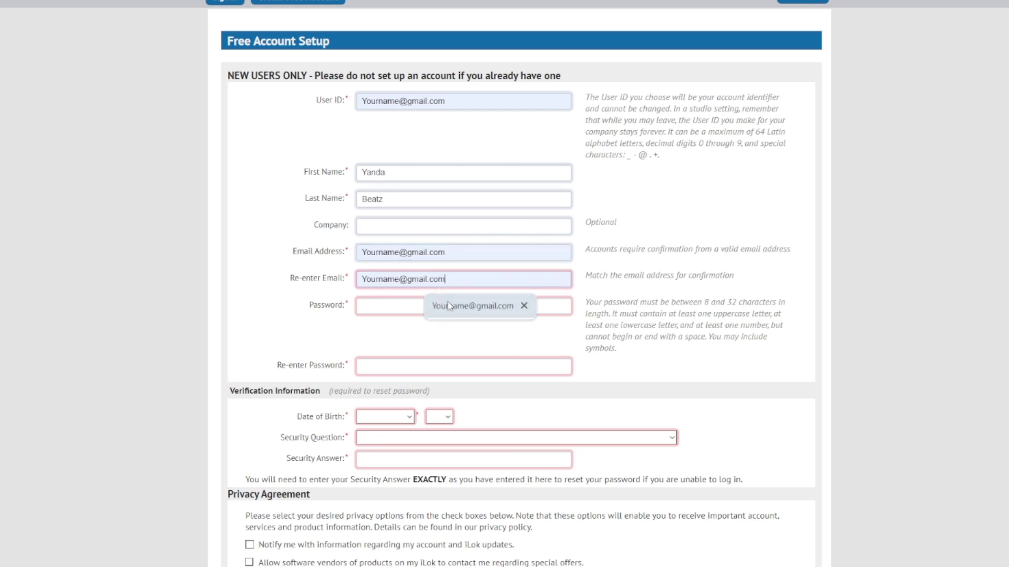
left_click(412, 306)
type("••")
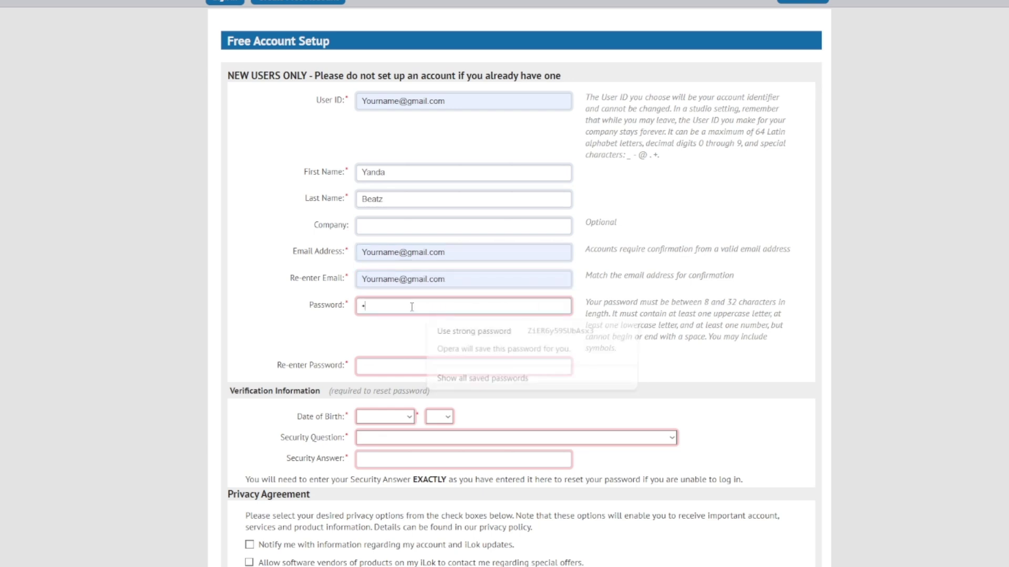
type("••••")
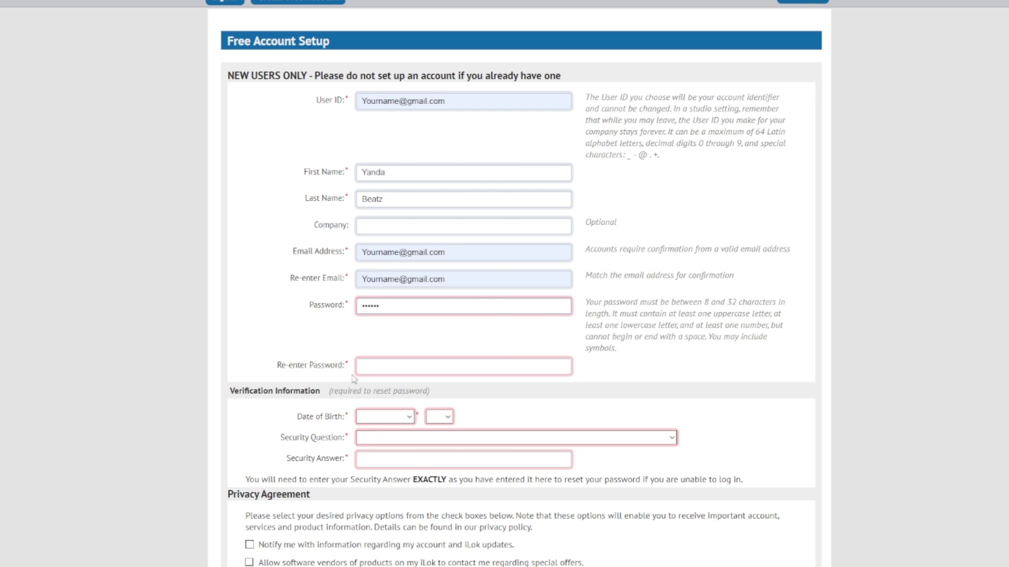
left_click(376, 369)
type("••••••")
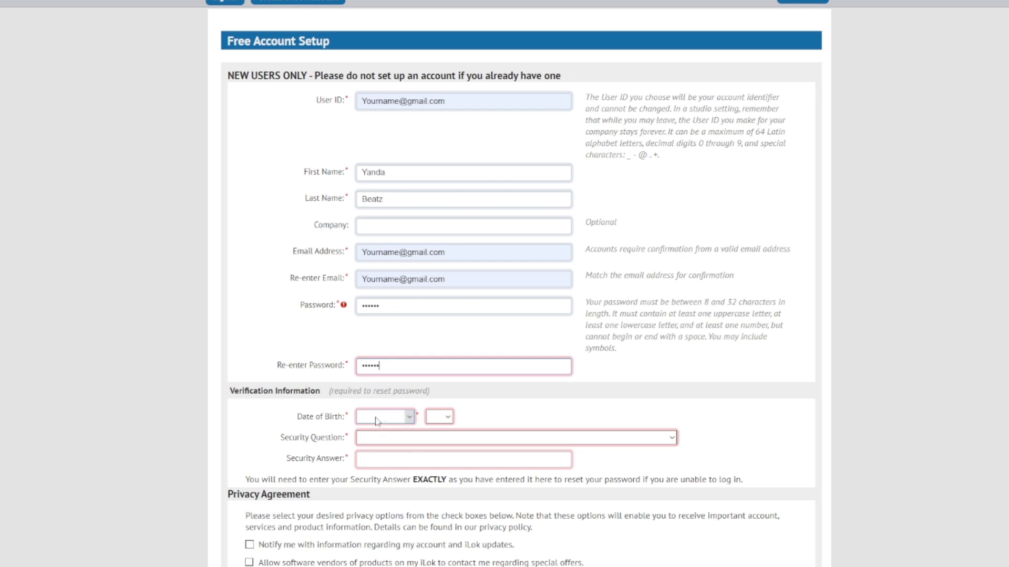
Step: Set the date of birth to February 14
left_click(410, 419)
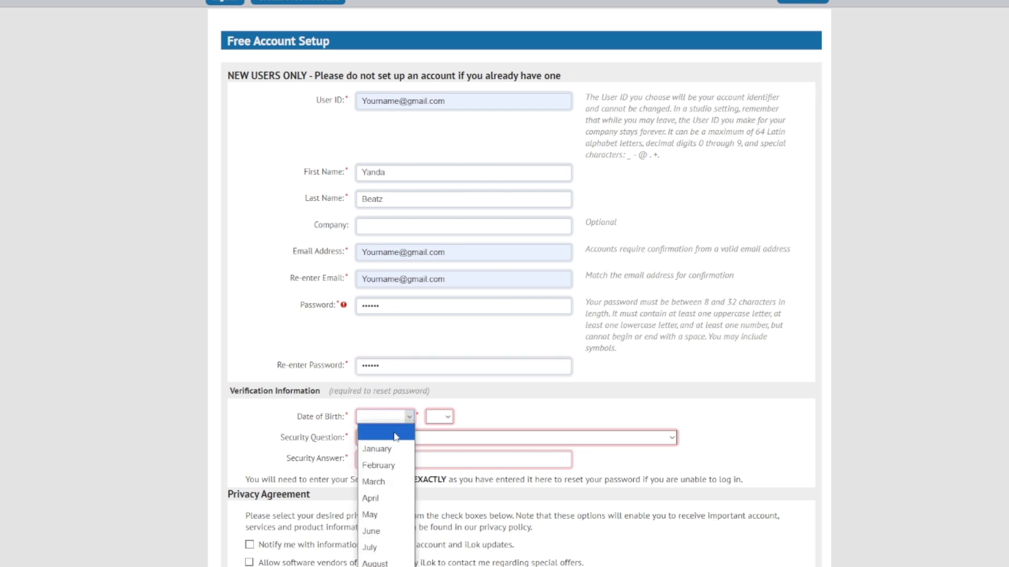
left_click(377, 466)
left_click(447, 417)
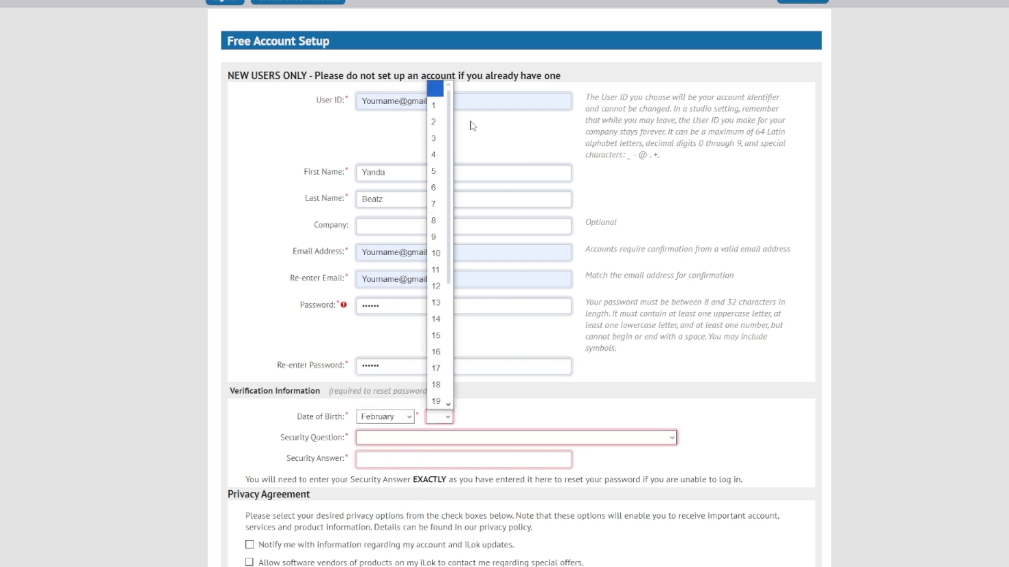
left_click(440, 318)
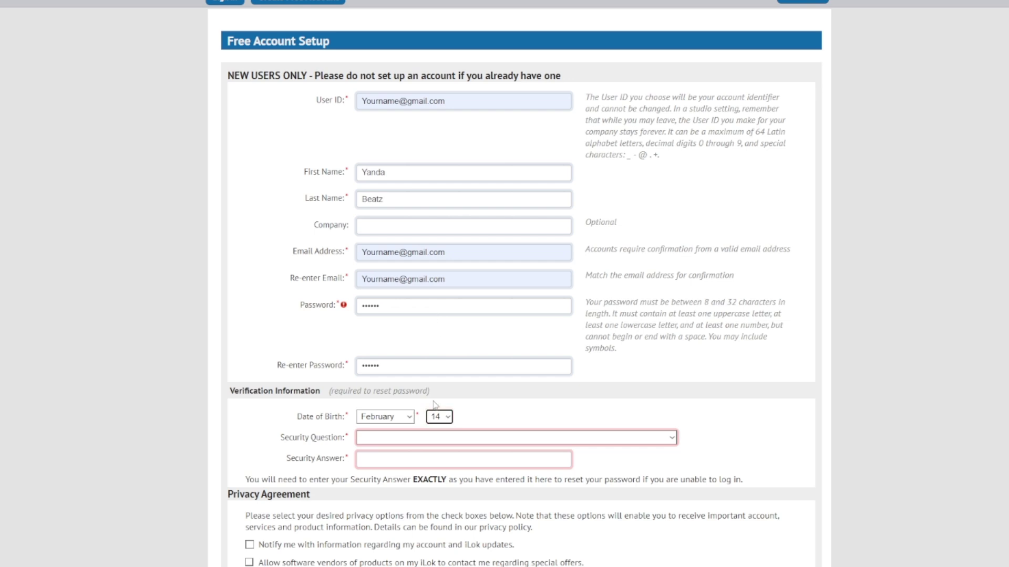
Step: Choose 'What was your childhood nickname?' as the security question and enter the answer
scroll(434, 404, "down", 2)
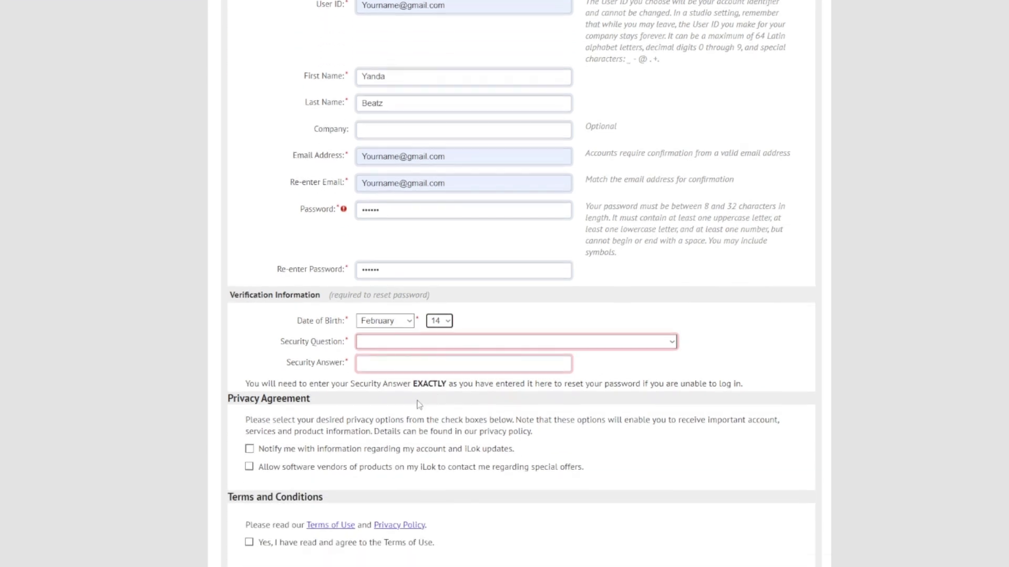
left_click(400, 343)
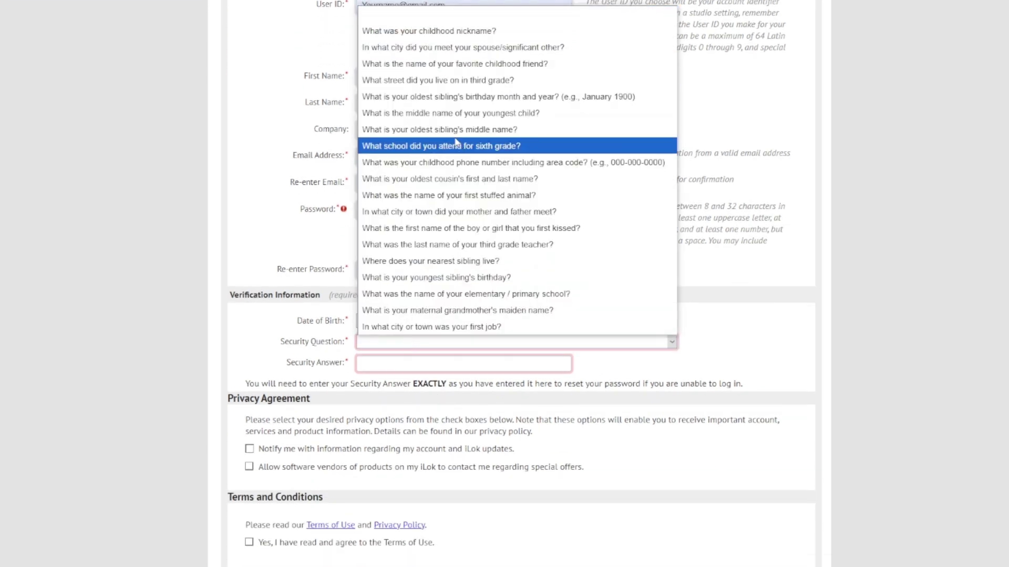
left_click(473, 34)
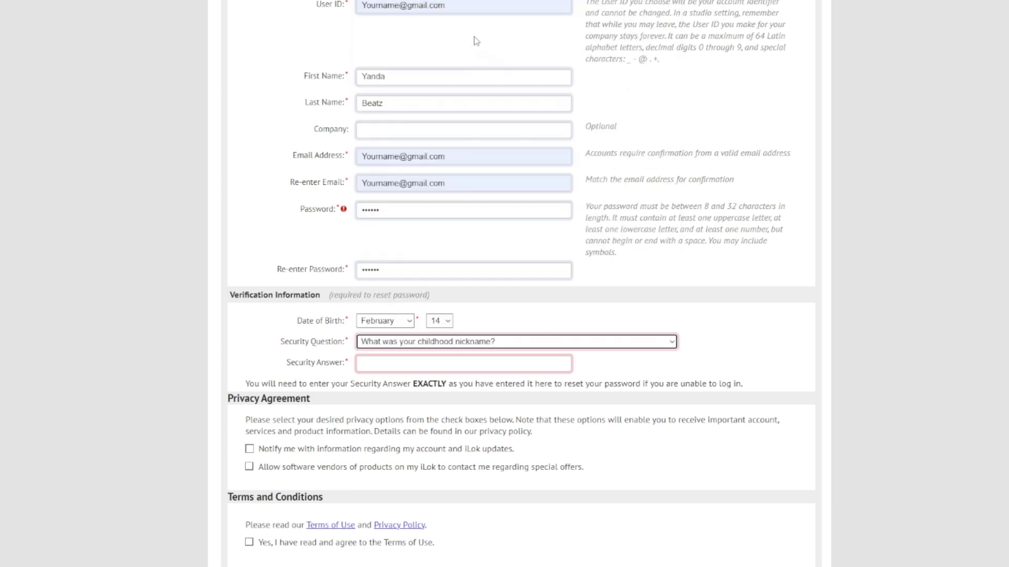
left_click(412, 358)
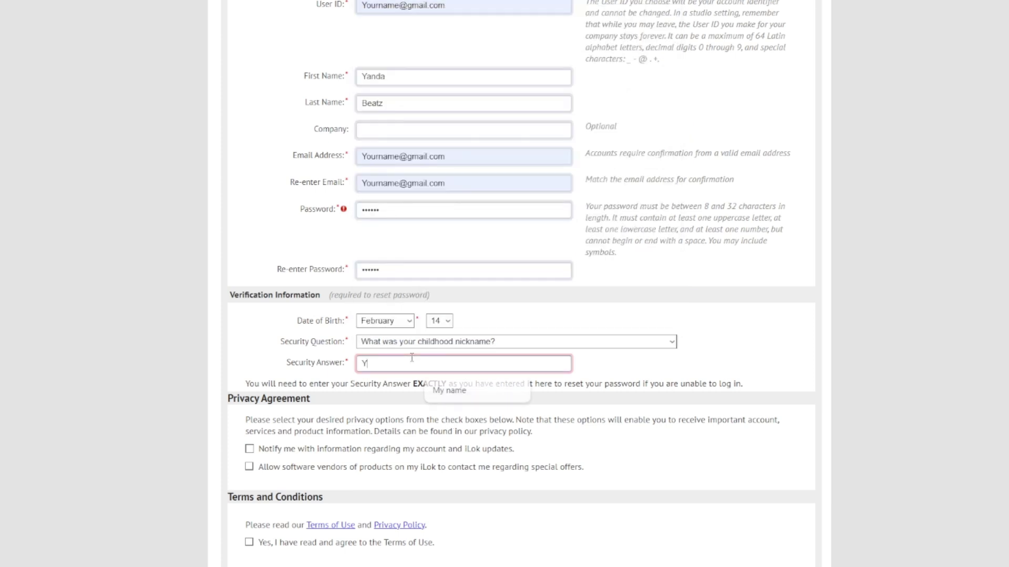
Step: Accept the Terms of Use and pass the reCAPTCHA by selecting the chimney tiles
scroll(366, 394, "down", 3)
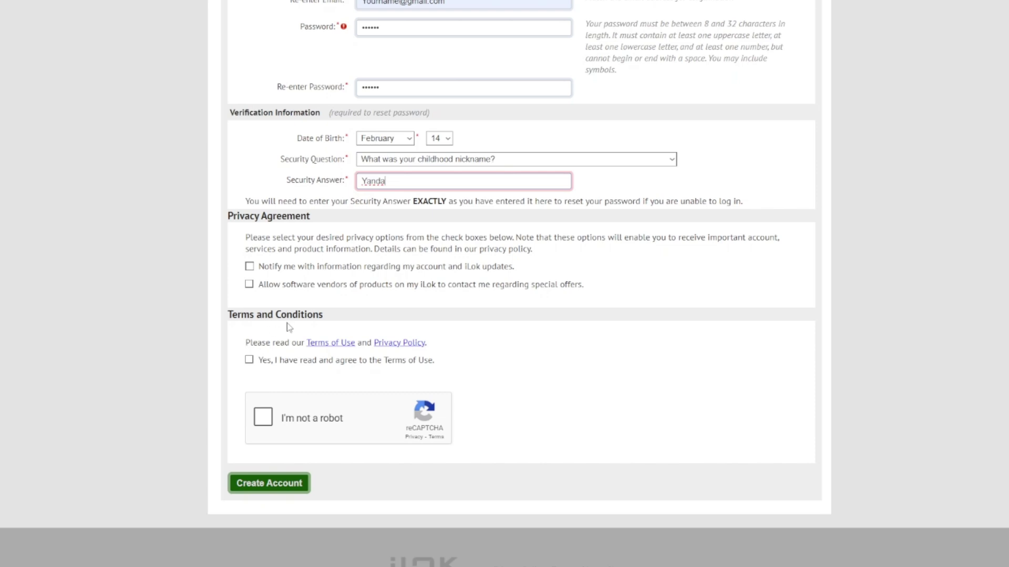
left_click(249, 361)
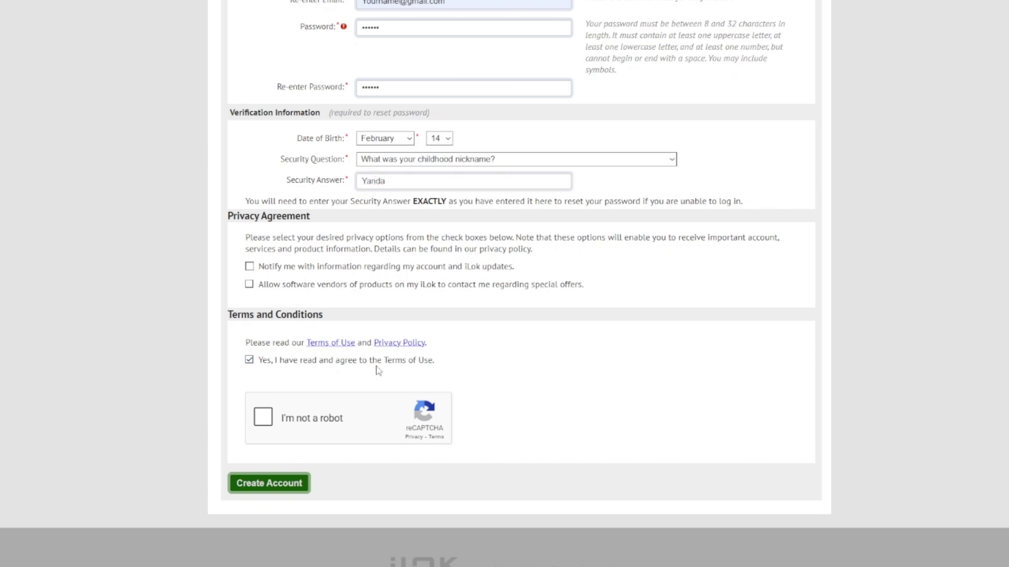
left_click(268, 421)
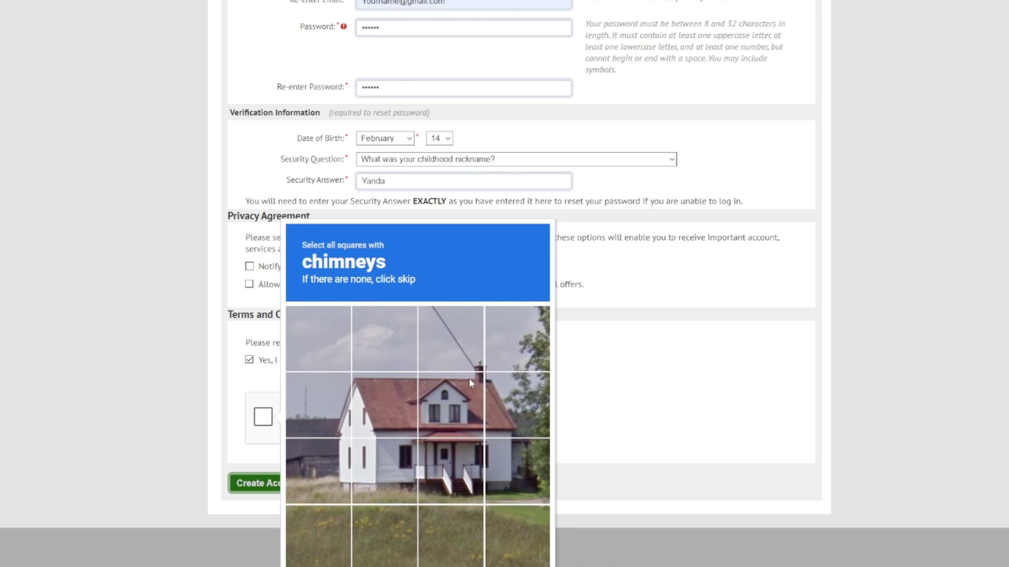
left_click(471, 362)
left_click(493, 364)
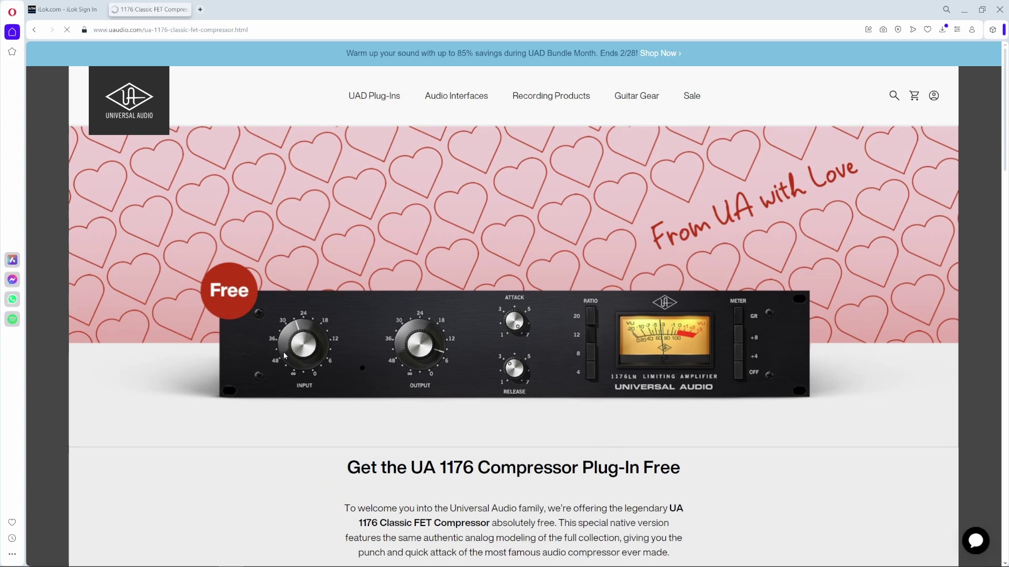
Step: Browse the free UA 1176 offer page and open the Universal Audio Create an Account form
scroll(517, 146, "down", 3)
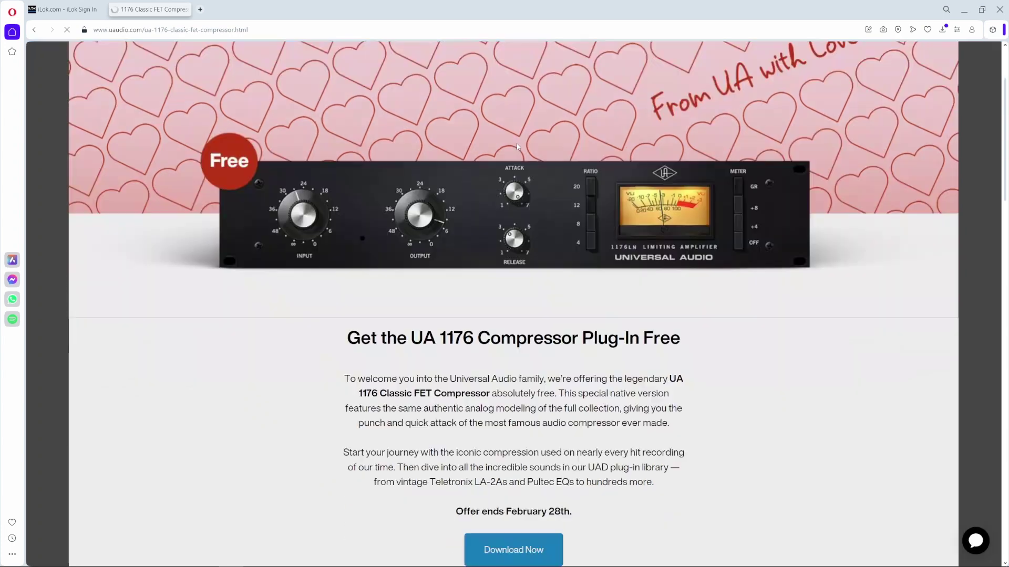
scroll(518, 147, "down", 4)
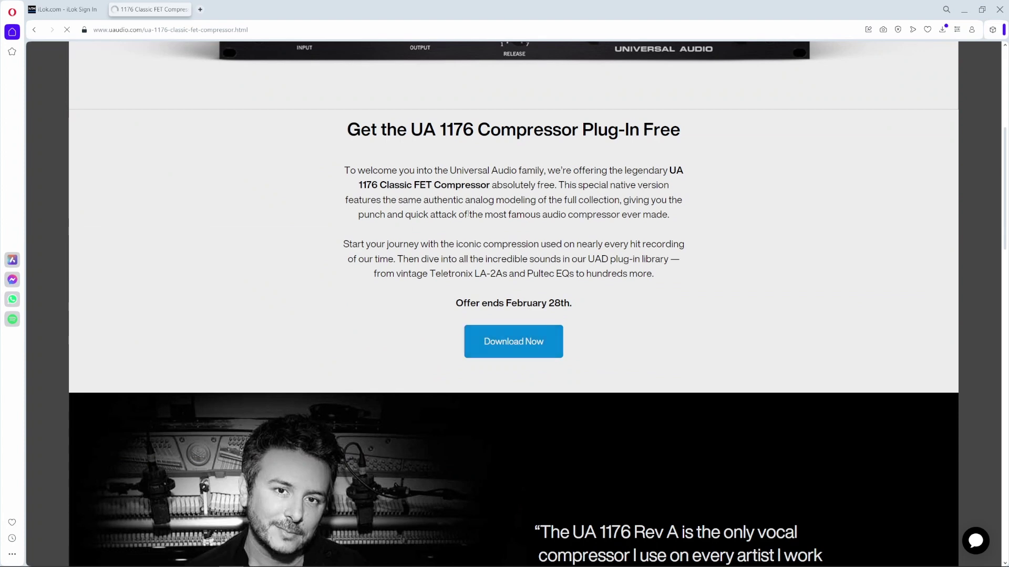
scroll(468, 215, "up", 6)
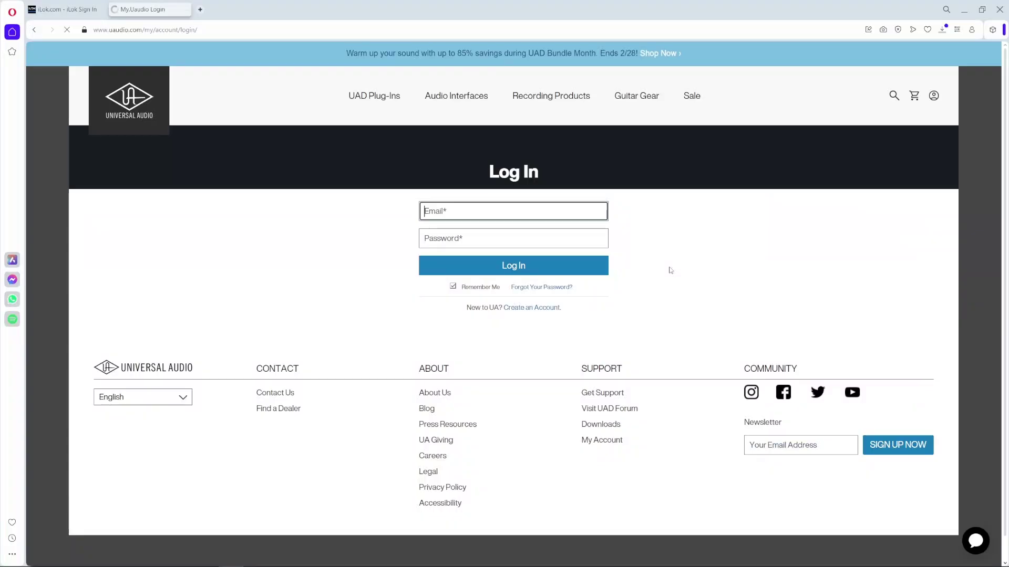
left_click(529, 308)
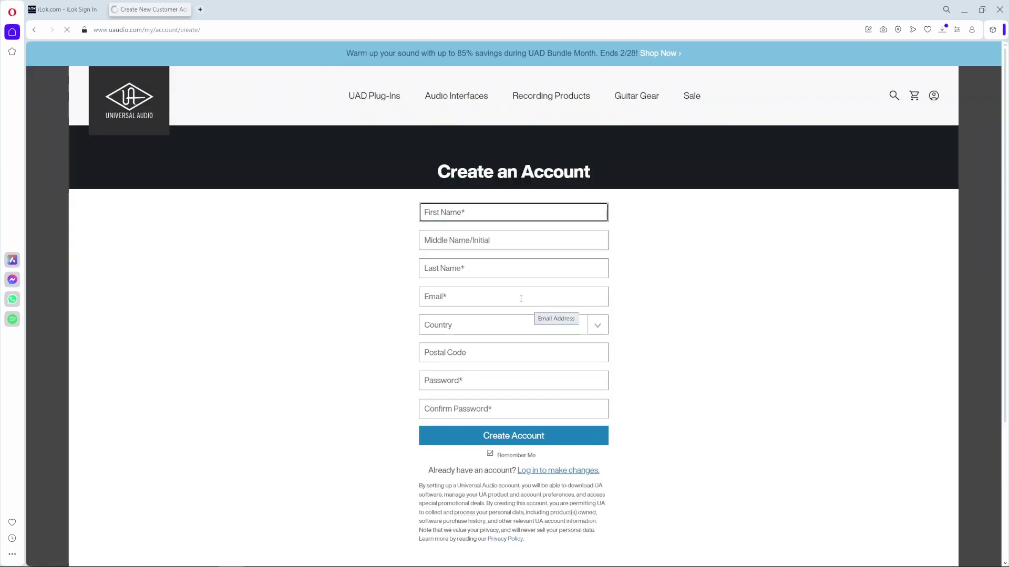
Step: Enter the first and last name and autofill the saved e-mail address
type("Yanda")
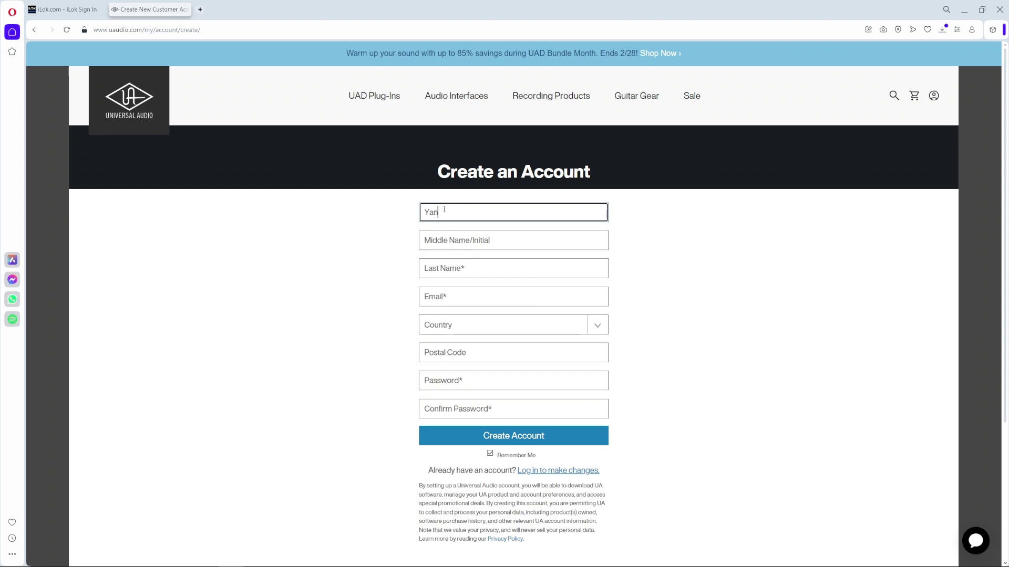
left_click(472, 240)
left_click(465, 266)
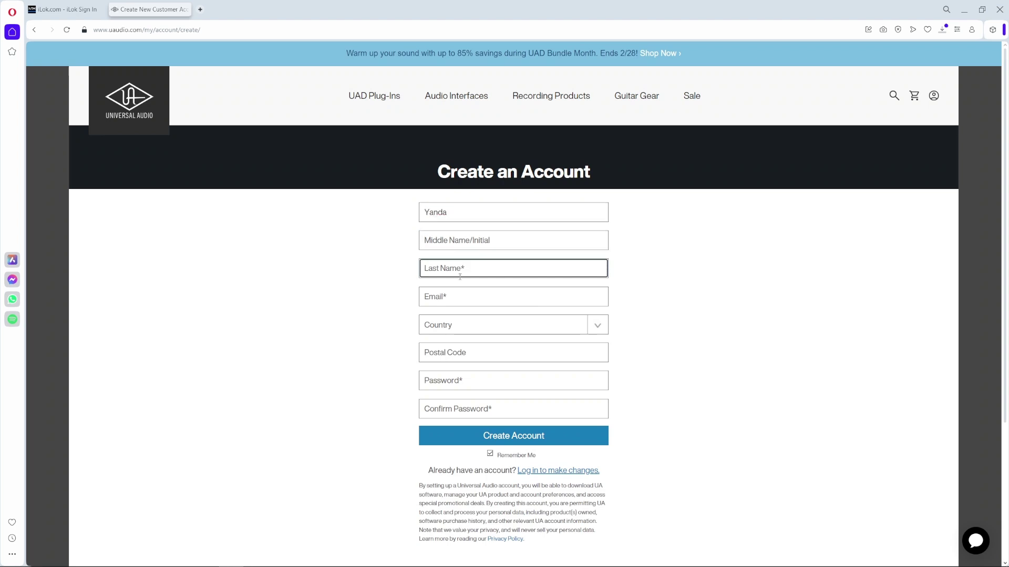
type("Beatz")
left_click(443, 301)
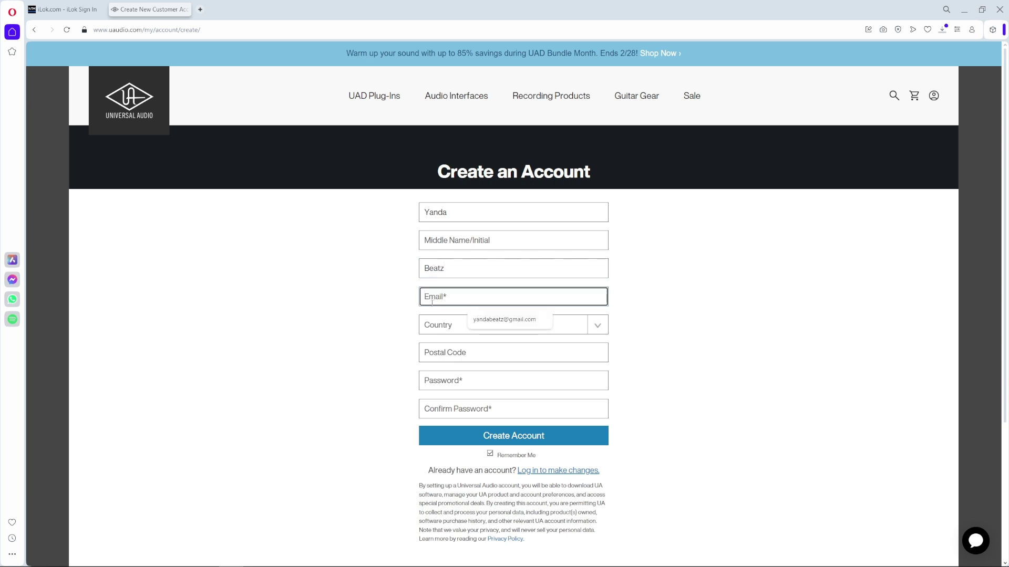
left_click(480, 325)
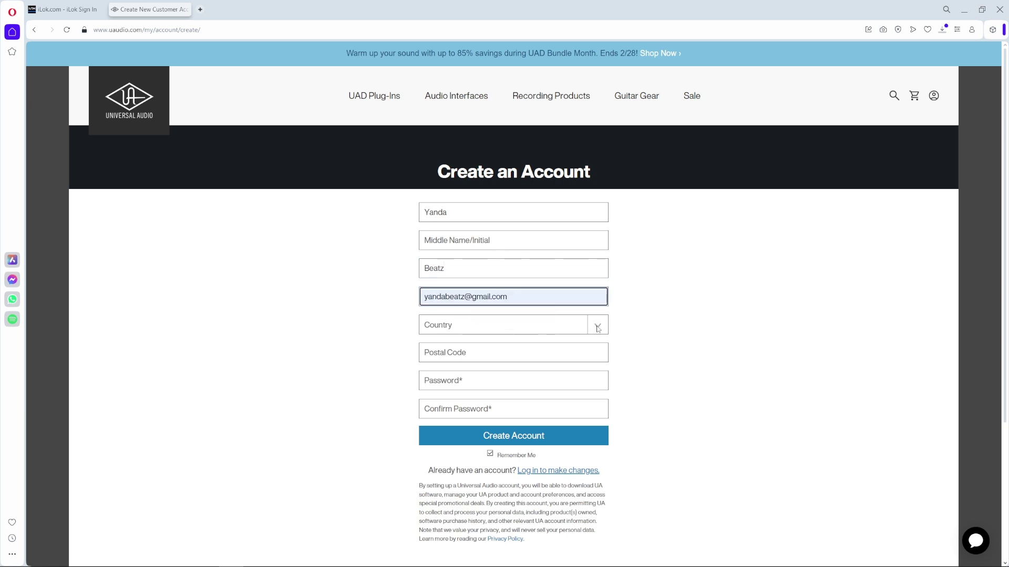
Step: Choose South Africa as the country, enter the postal code, and go to the password field
left_click(598, 328)
left_click(460, 328)
left_click(460, 330)
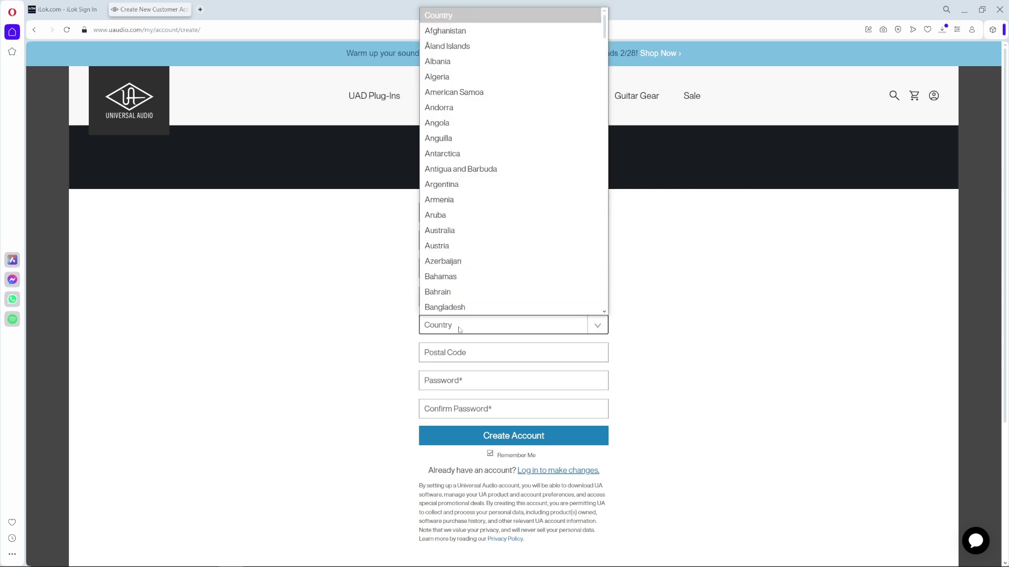
type("sou")
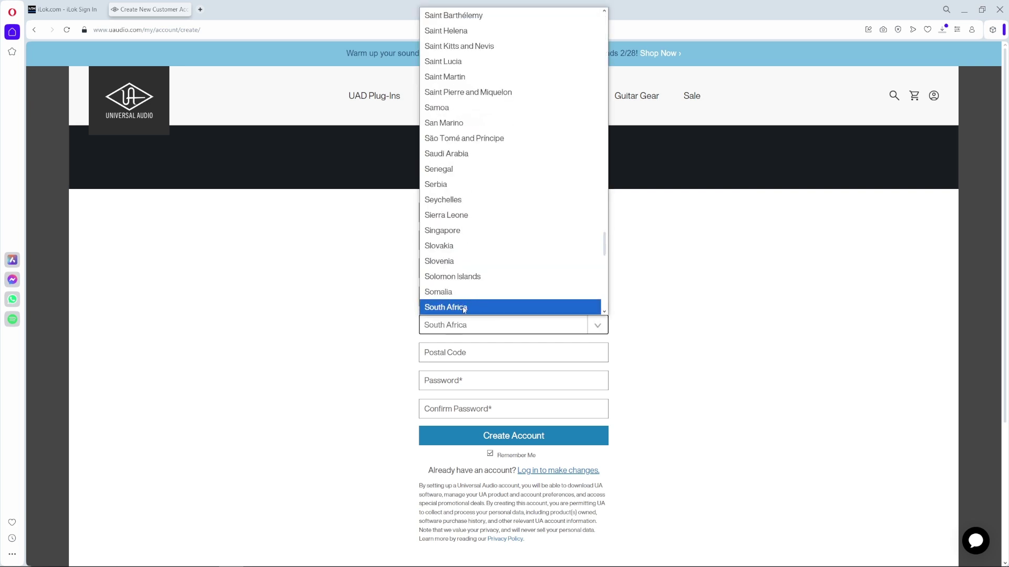
left_click(464, 309)
left_click(463, 354)
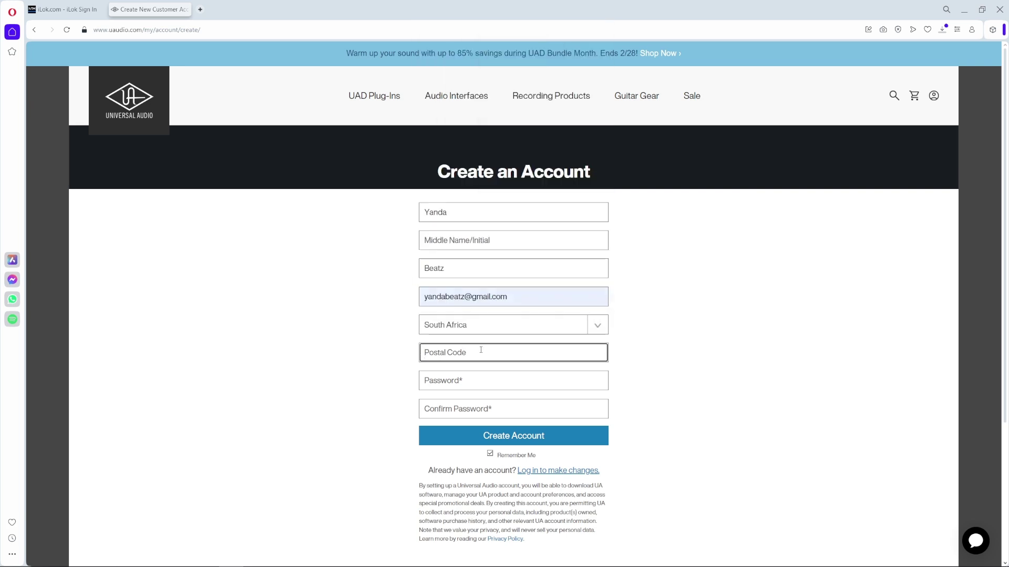
type("4450")
left_click(457, 385)
key("Tab")
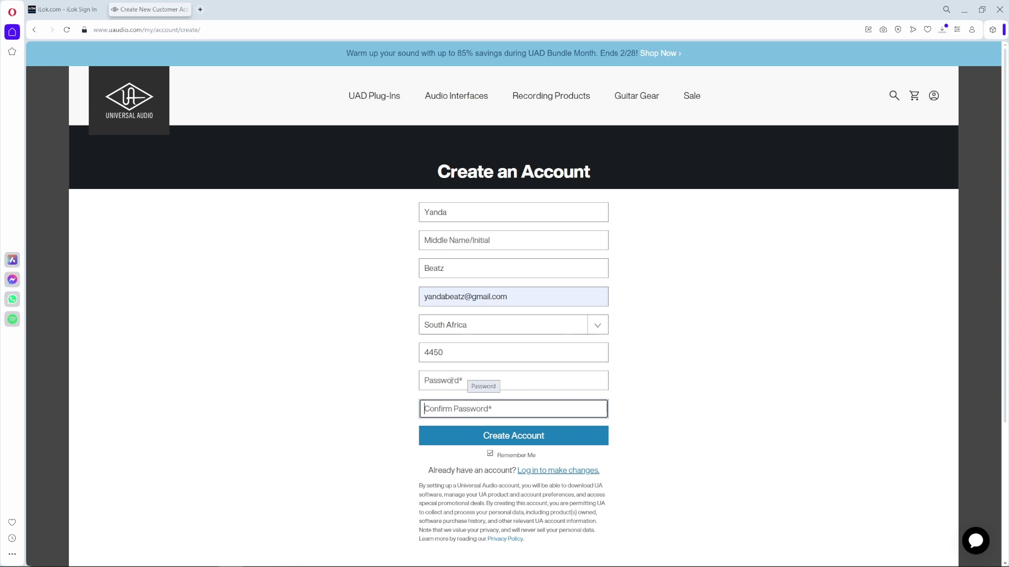
left_click(442, 381)
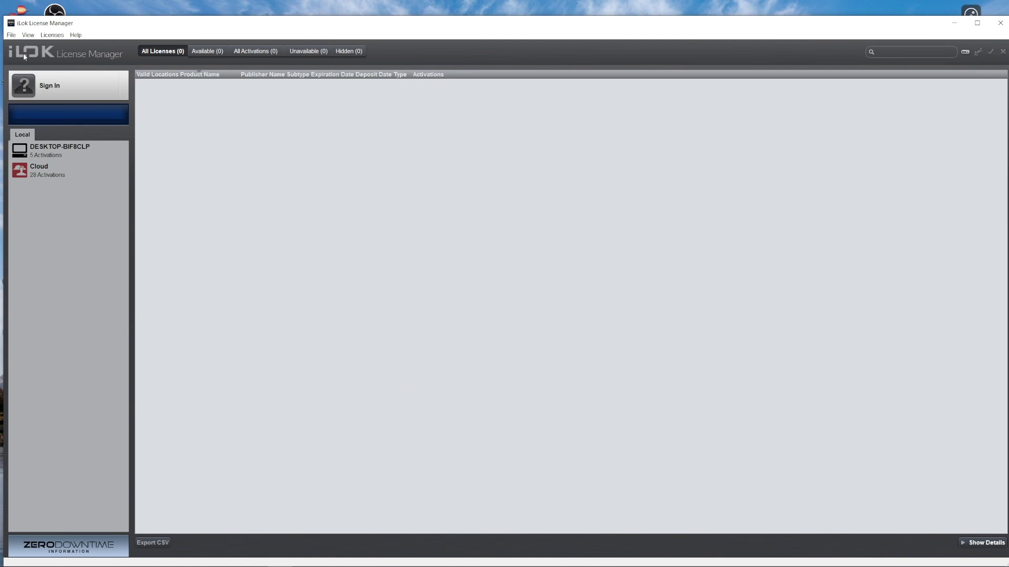
Step: Sign in to iLok License Manager, retyping the password after an incorrect-password error
left_click(24, 84)
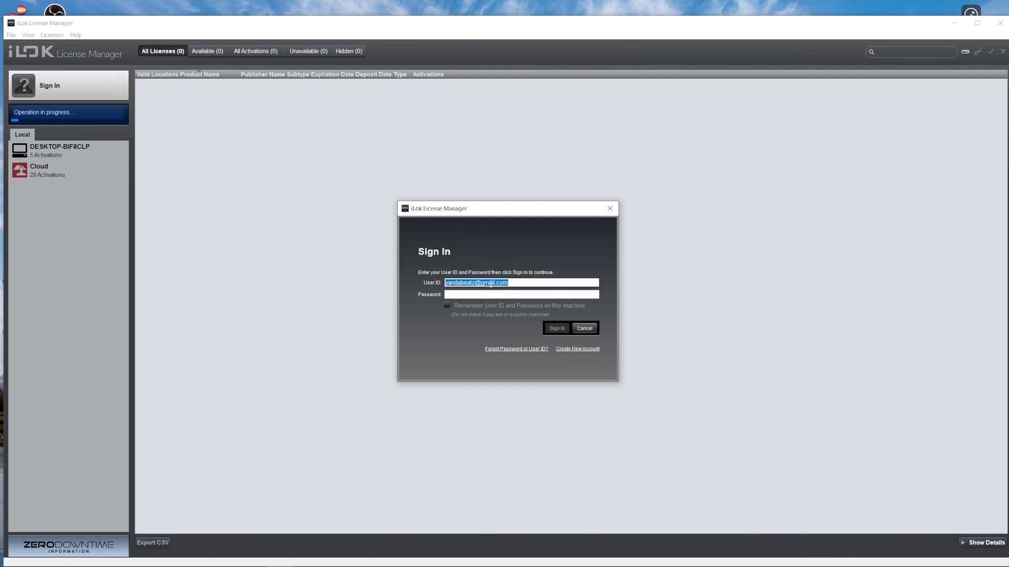
left_click(480, 294)
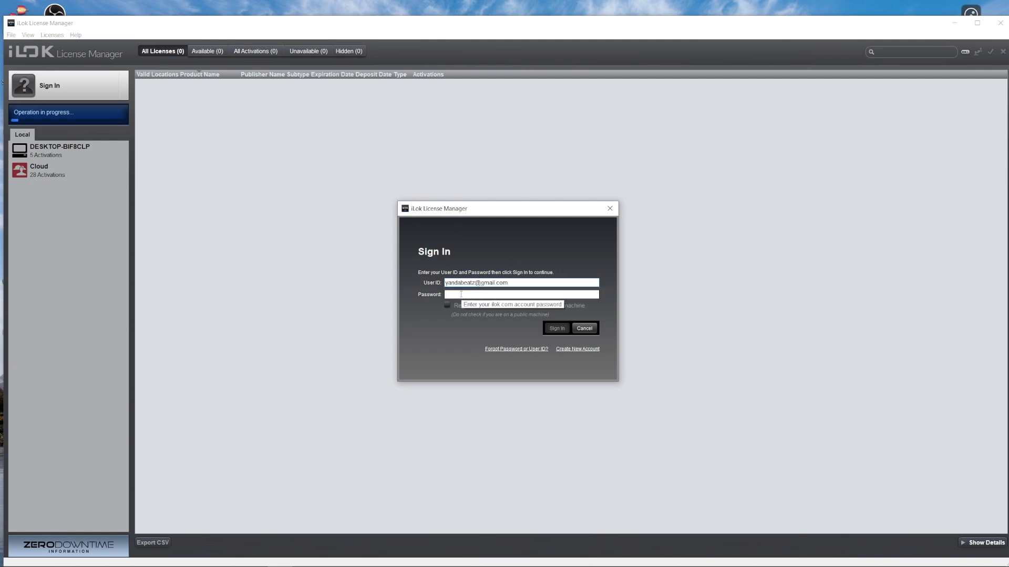
type("*******")
key("Return")
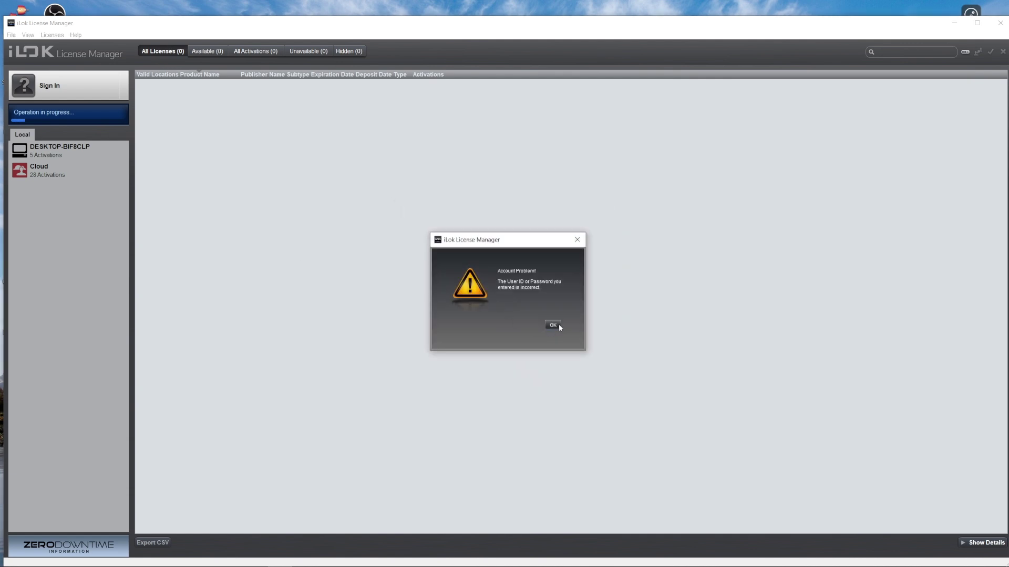
left_click(553, 325)
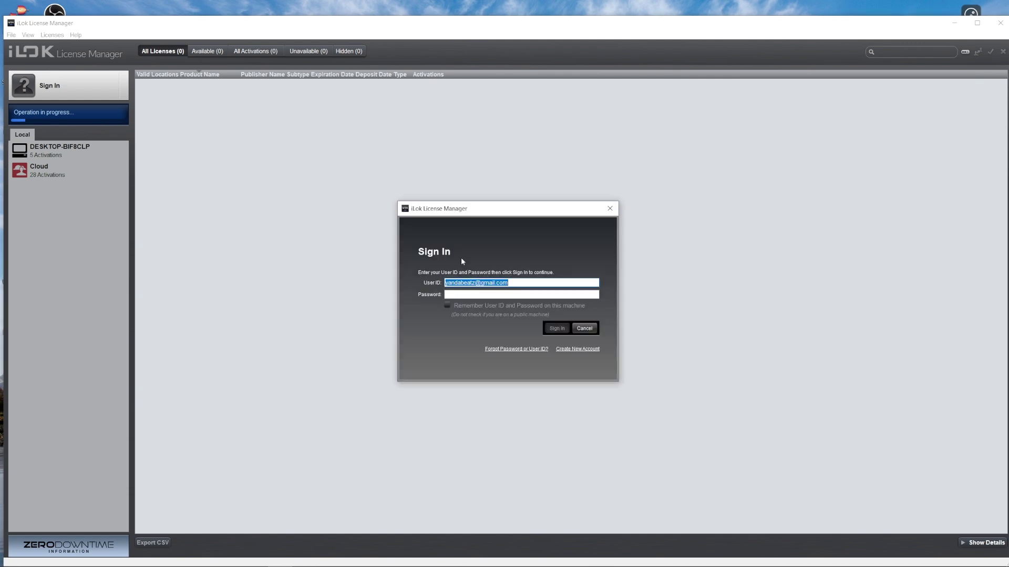
left_click(467, 296)
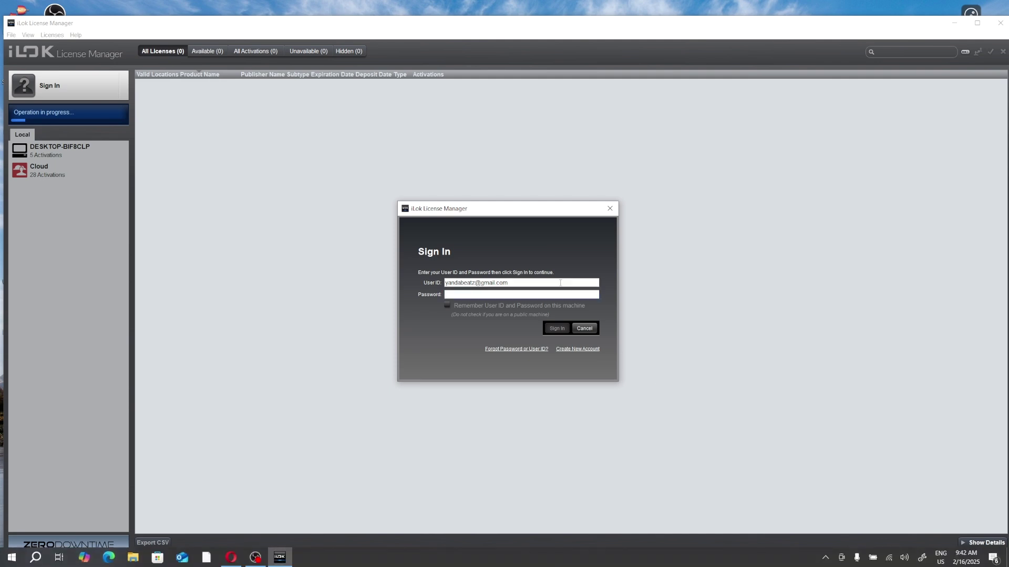
type("•••••••••")
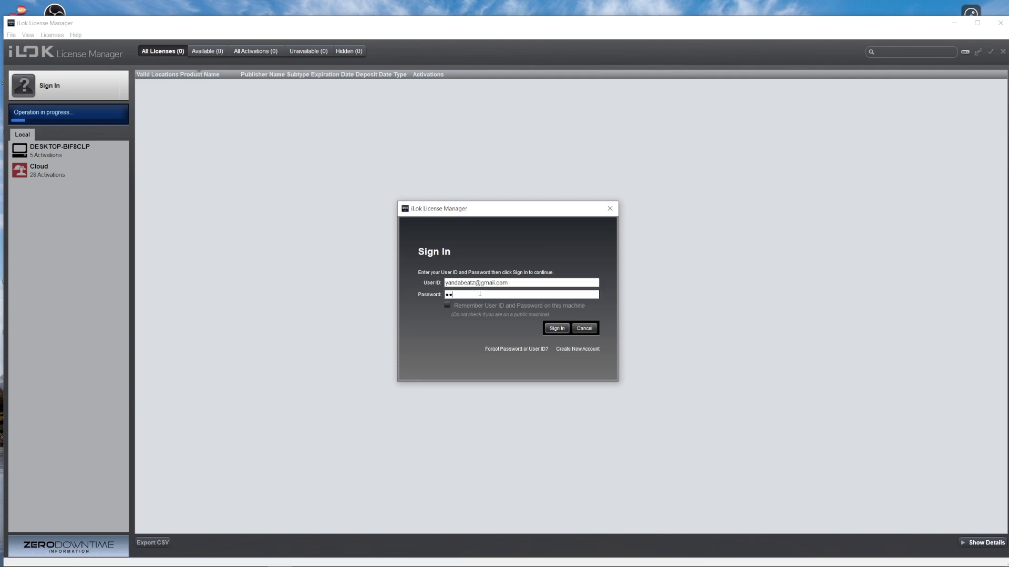
left_click(555, 328)
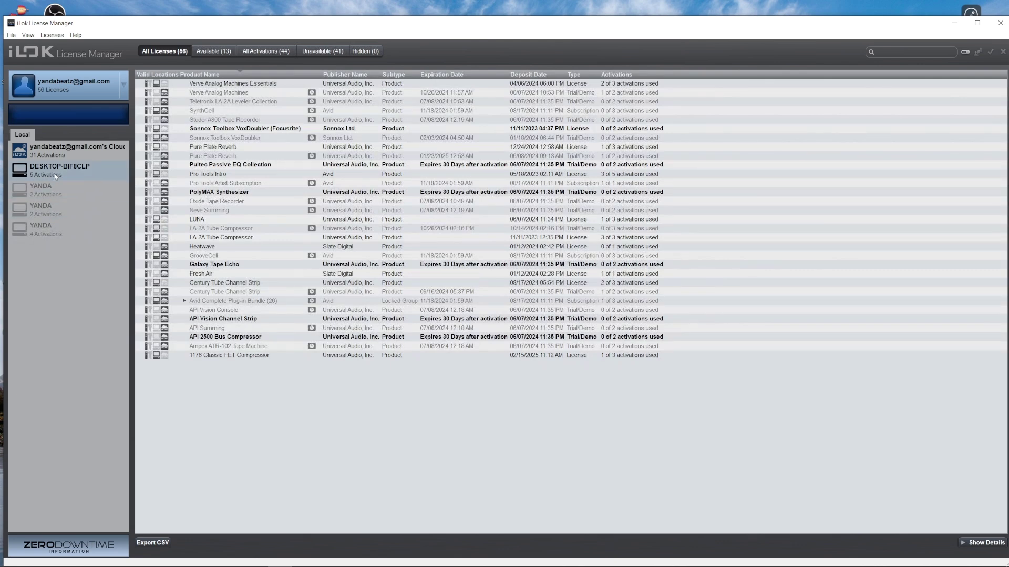
Step: View licenses on DESKTOP-BIF8CLP and another computer location, then minimise the license manager
left_click(55, 175)
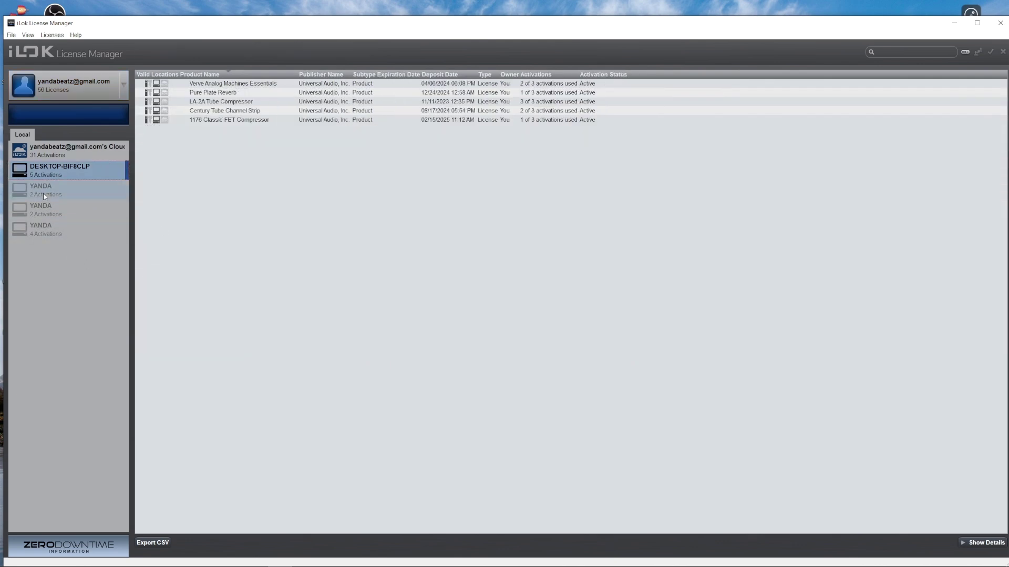
left_click(63, 192)
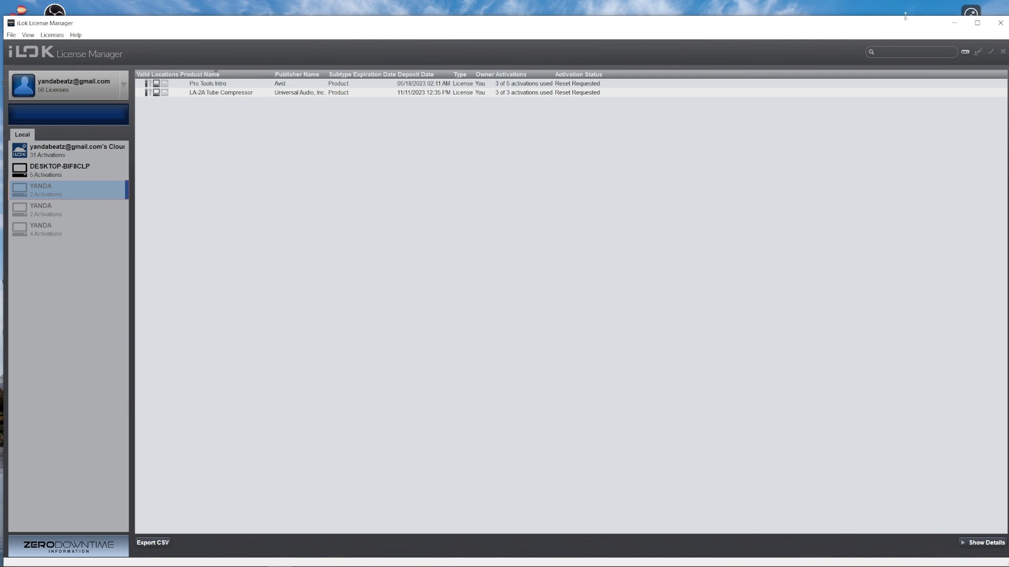
left_click(954, 23)
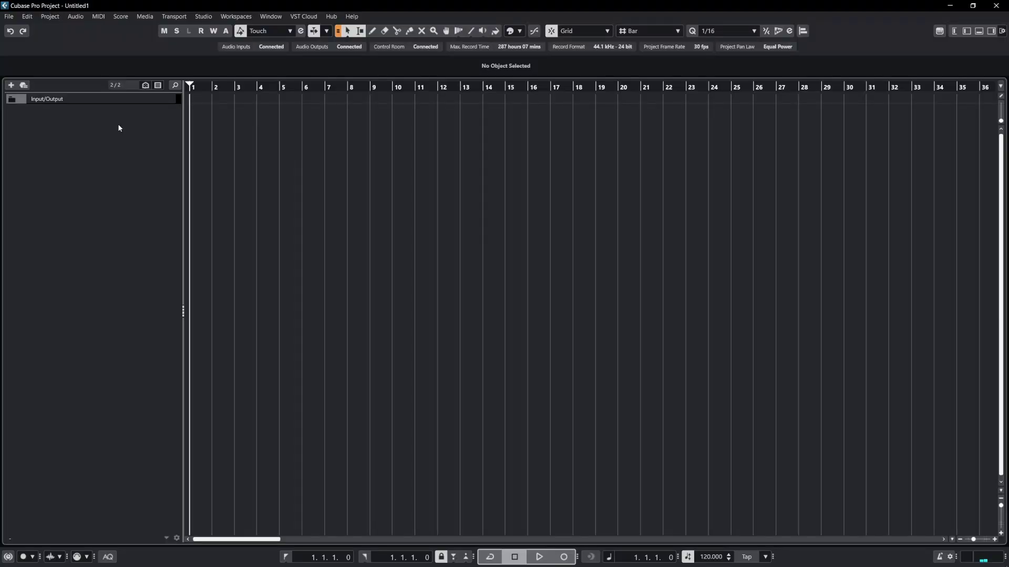
Step: Add an audio track, Audio 01, to the Cubase project
right_click(119, 128)
left_click(150, 130)
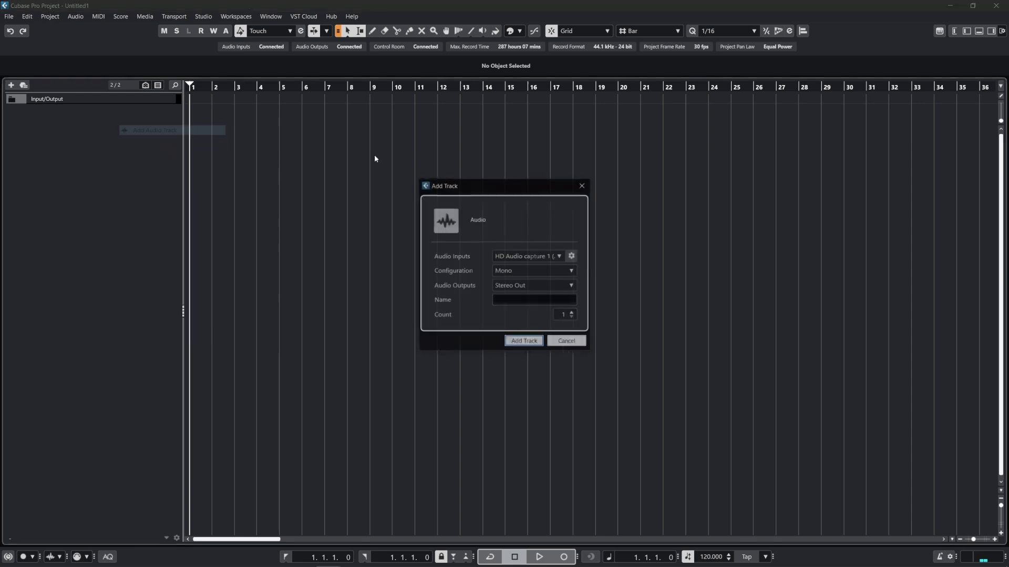
key("Return")
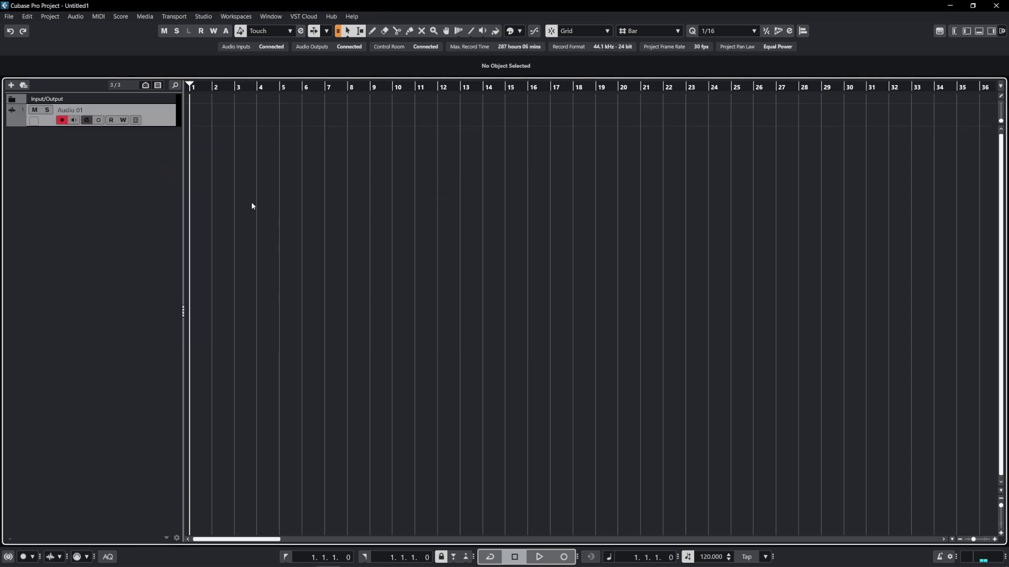
Step: Load the UADx 1176 FET Compressor in insert slot 1 and shrink its window
key("e")
left_click(162, 334)
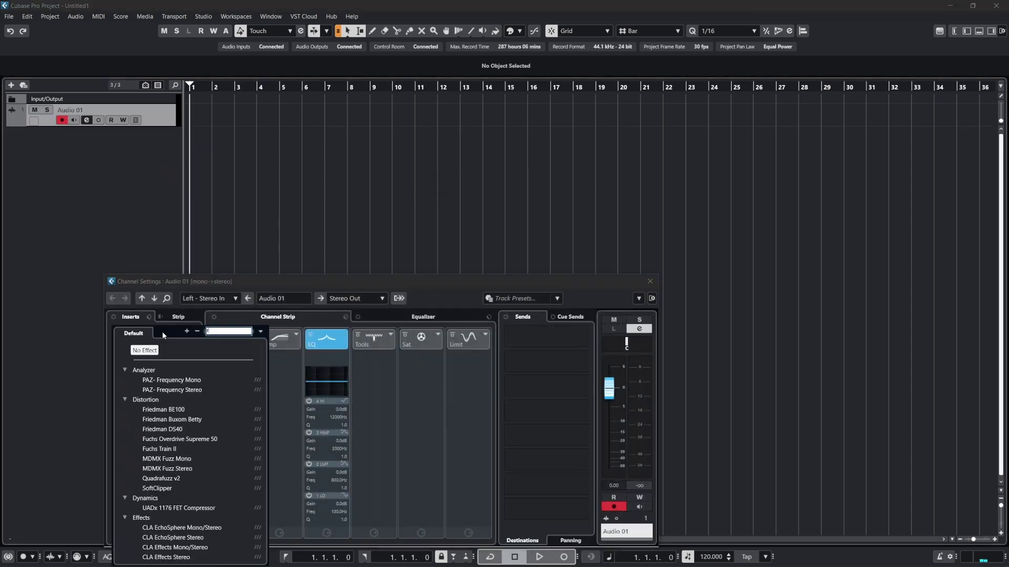
type("fet")
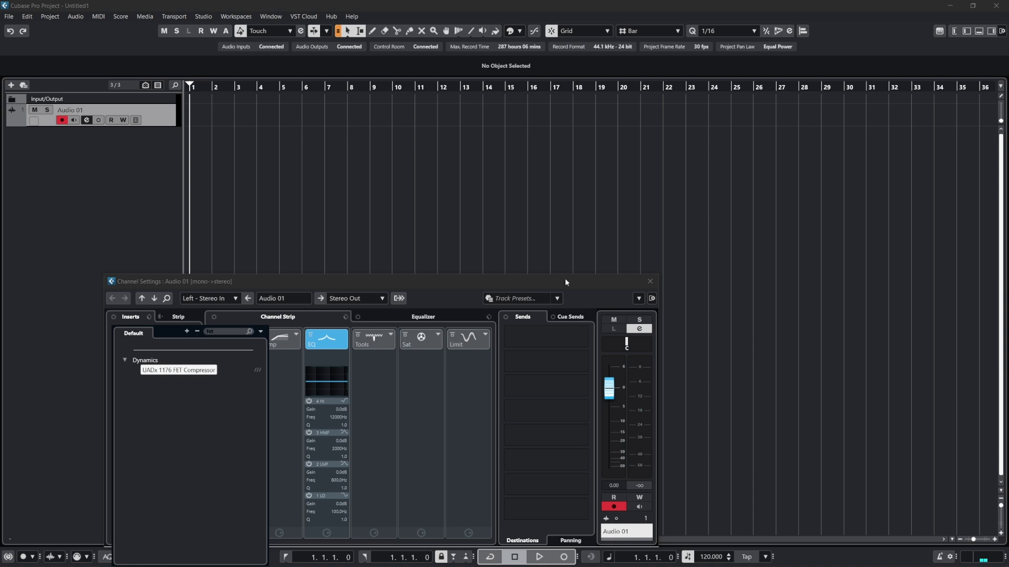
left_click(186, 370)
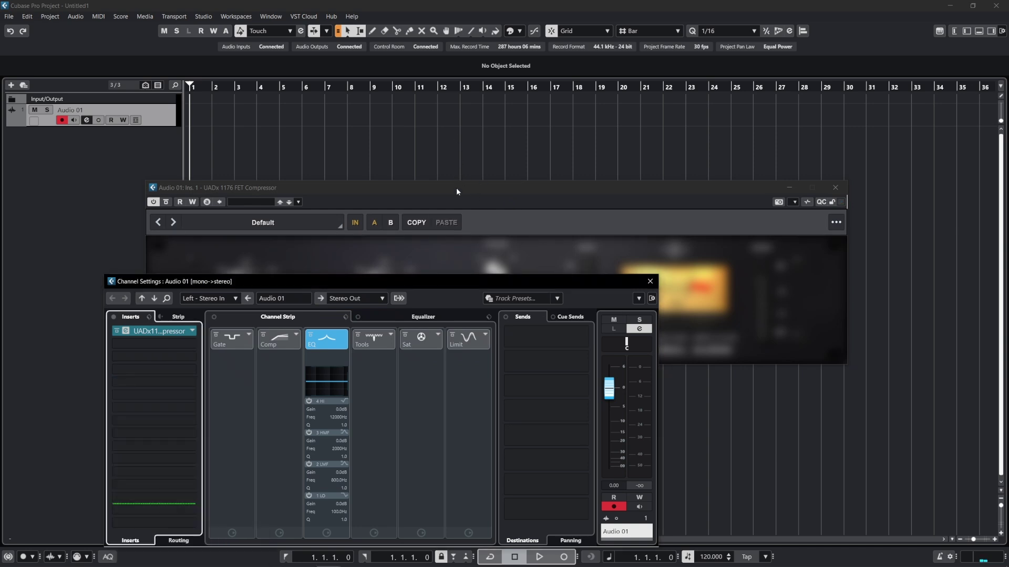
left_click(442, 188)
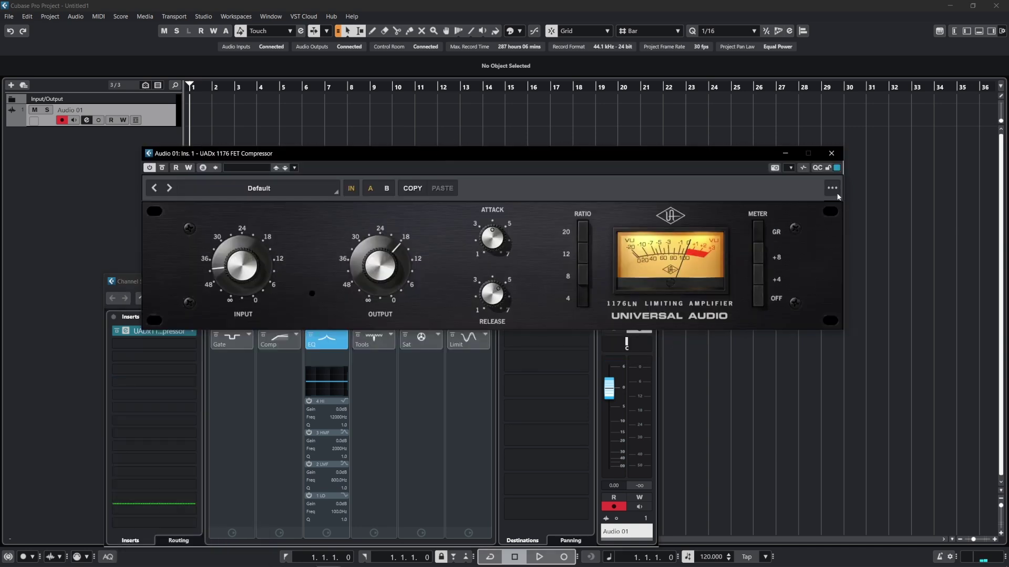
left_click(832, 188)
left_click(855, 279)
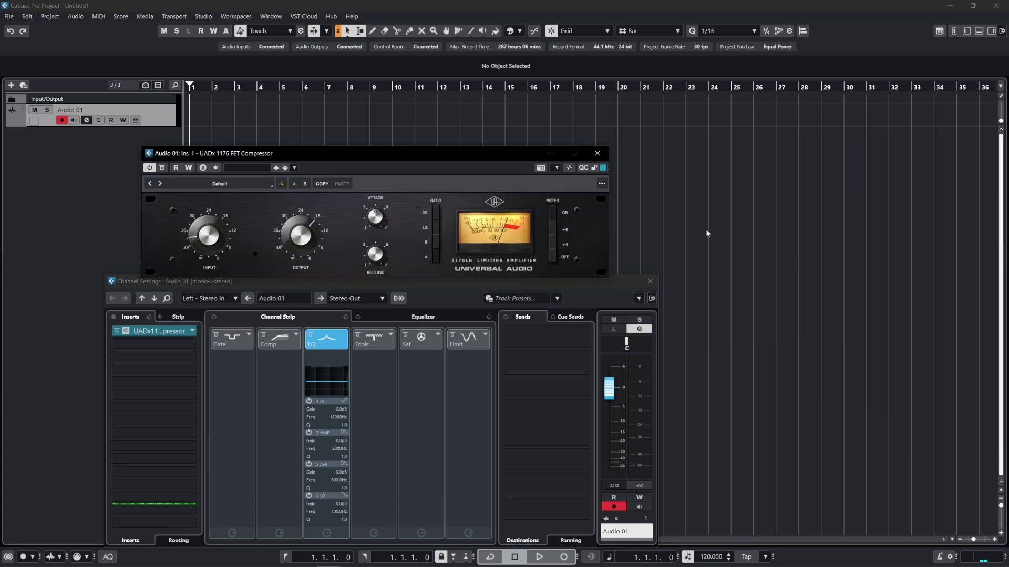